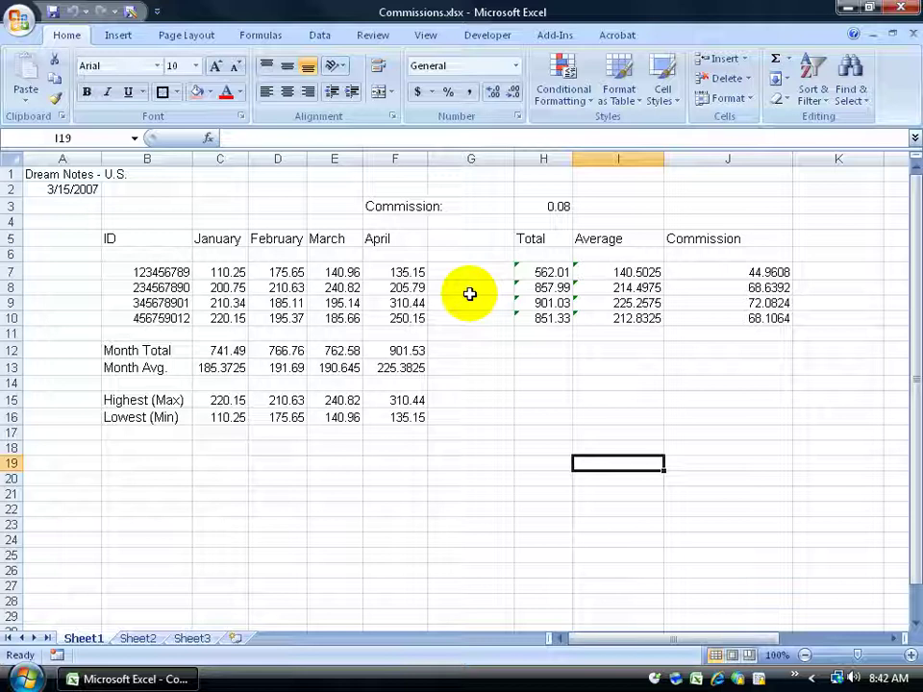
Enter 56465 in cell G3, beside the Commission label
{"action": "left_click", "coordinate": [468, 210]}
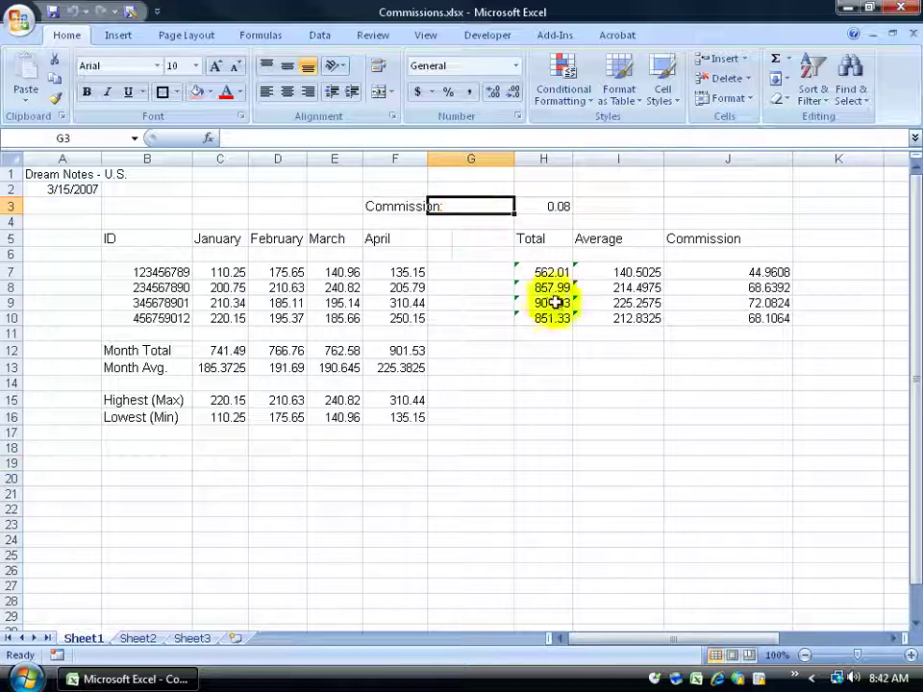
{"action": "type", "text": "56465"}
{"action": "key", "text": "Return"}
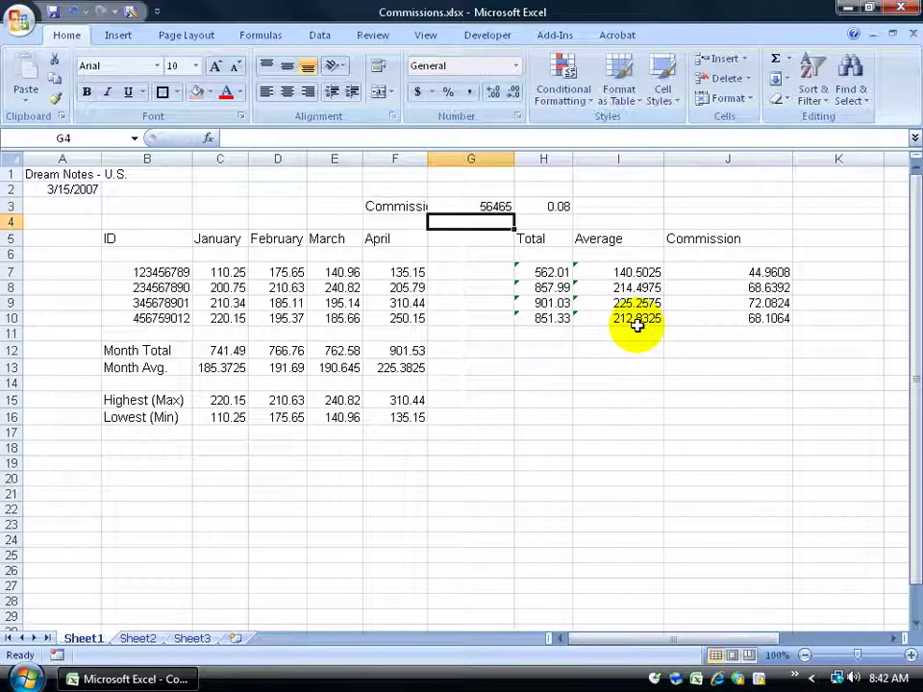
Widen column F to fit the Commission label, and undo both the widening and the G3 entry
{"action": "left_click", "coordinate": [413, 207]}
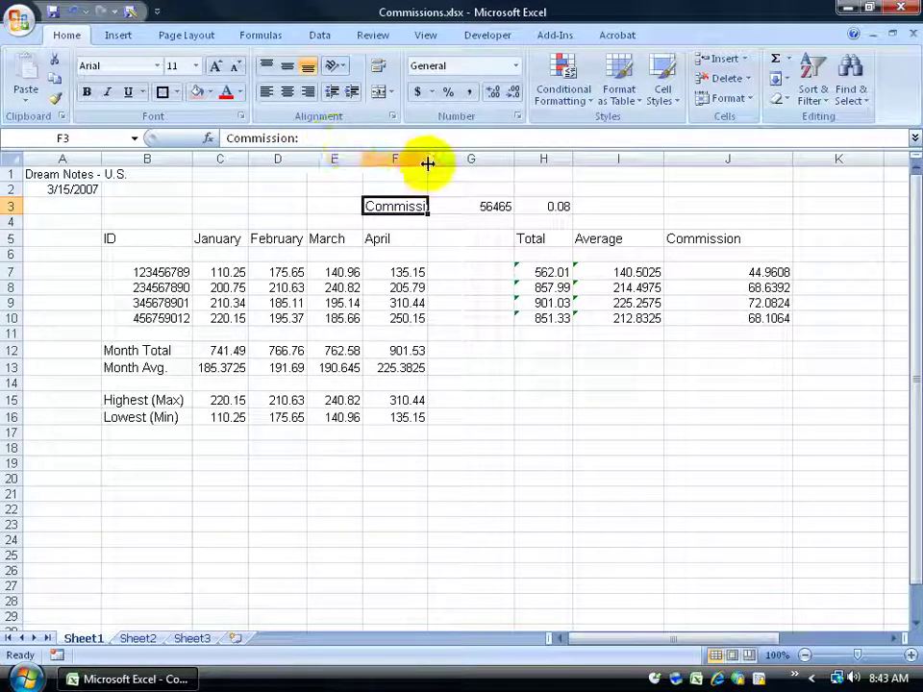
{"action": "left_click_drag", "start_coordinate": [428, 159], "coordinate": [507, 162]}
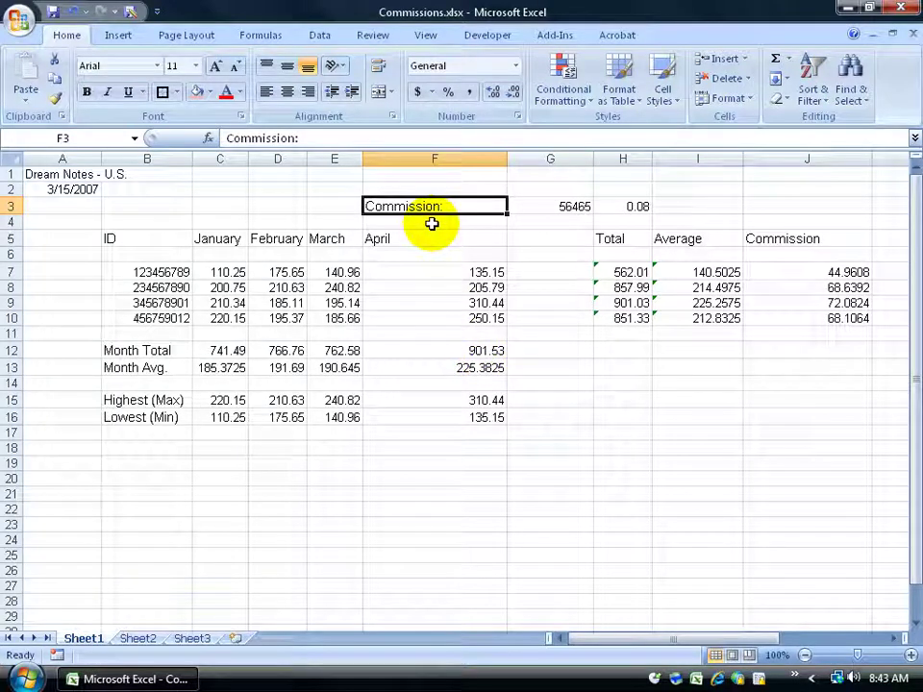
{"action": "left_click", "coordinate": [72, 11]}
{"action": "left_click", "coordinate": [72, 11]}
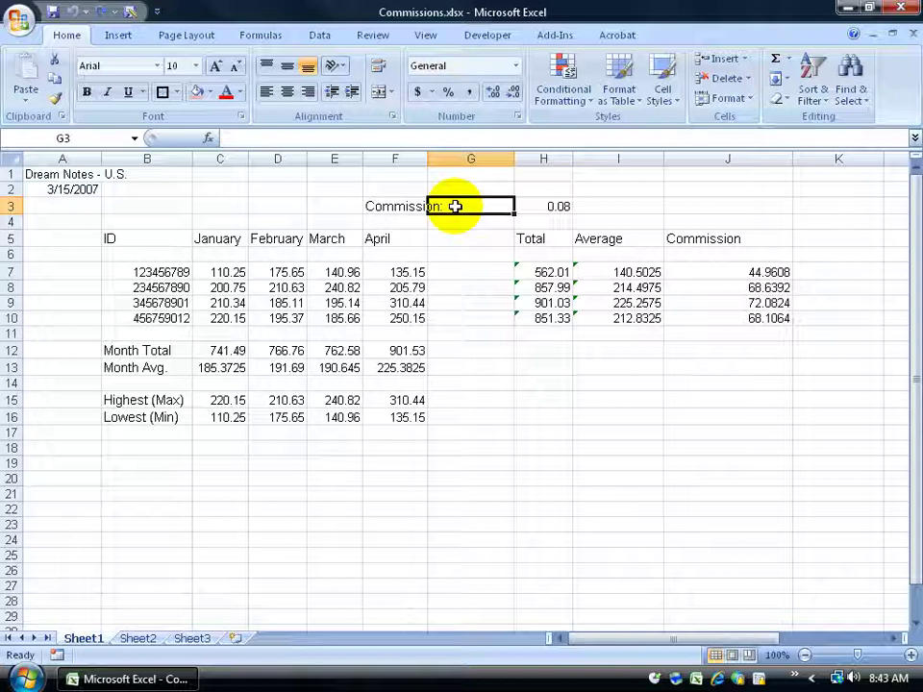
Try moving the Commission label from cell F3 to G3, and undo the move
{"action": "left_click_drag", "start_coordinate": [389, 206], "coordinate": [460, 206]}
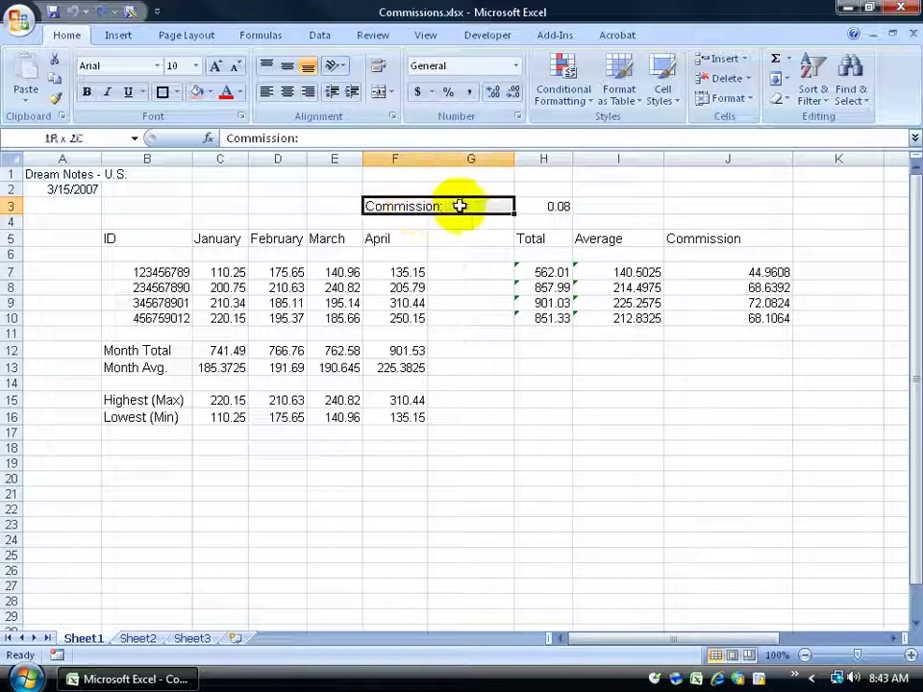
{"action": "left_click", "coordinate": [391, 206]}
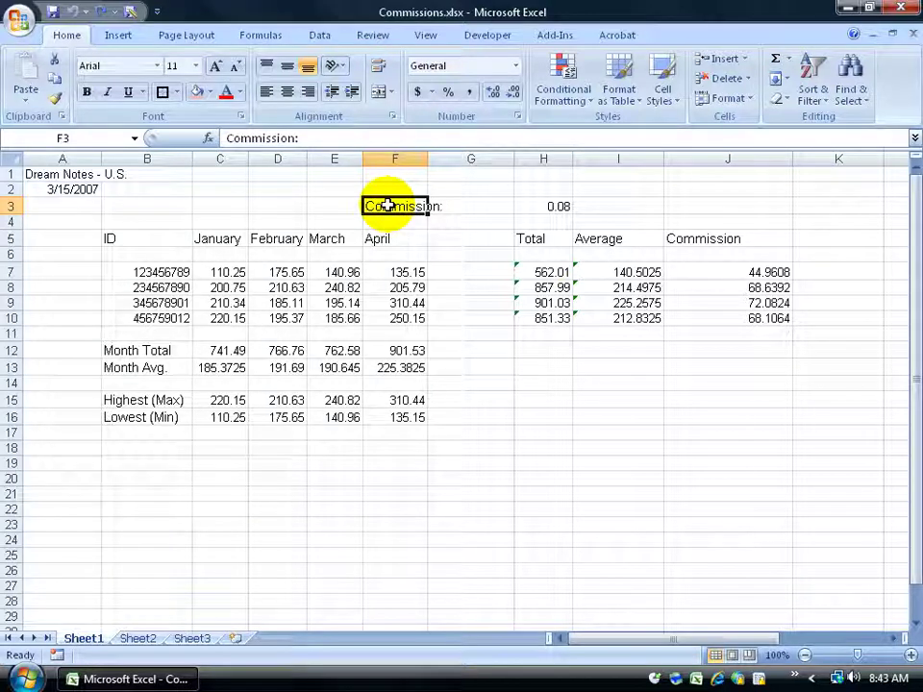
{"action": "left_click_drag", "start_coordinate": [387, 206], "coordinate": [484, 210]}
{"action": "left_click", "coordinate": [389, 210]}
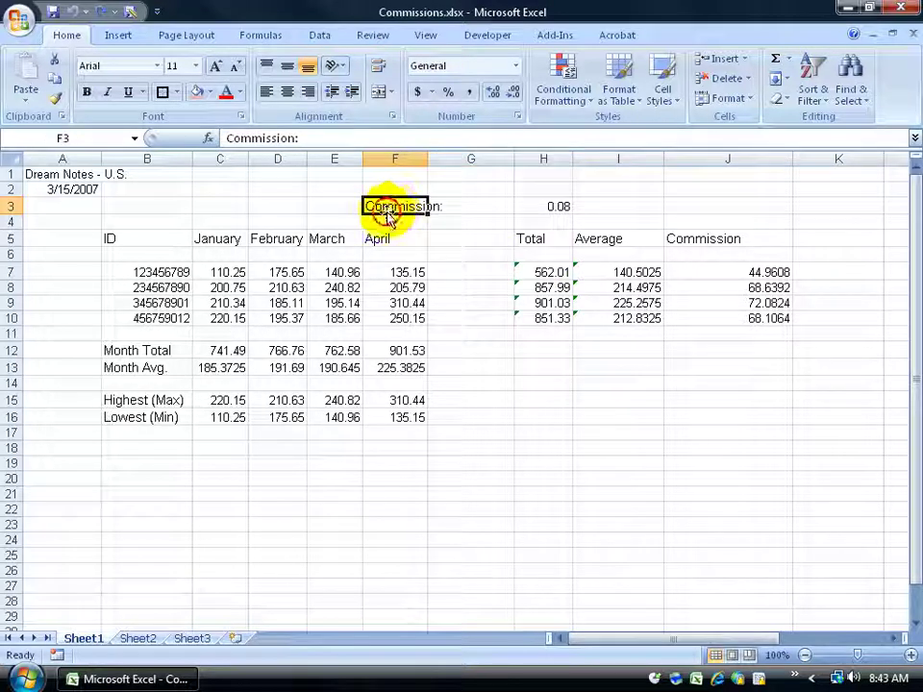
{"action": "left_click_drag", "start_coordinate": [384, 218], "coordinate": [463, 220]}
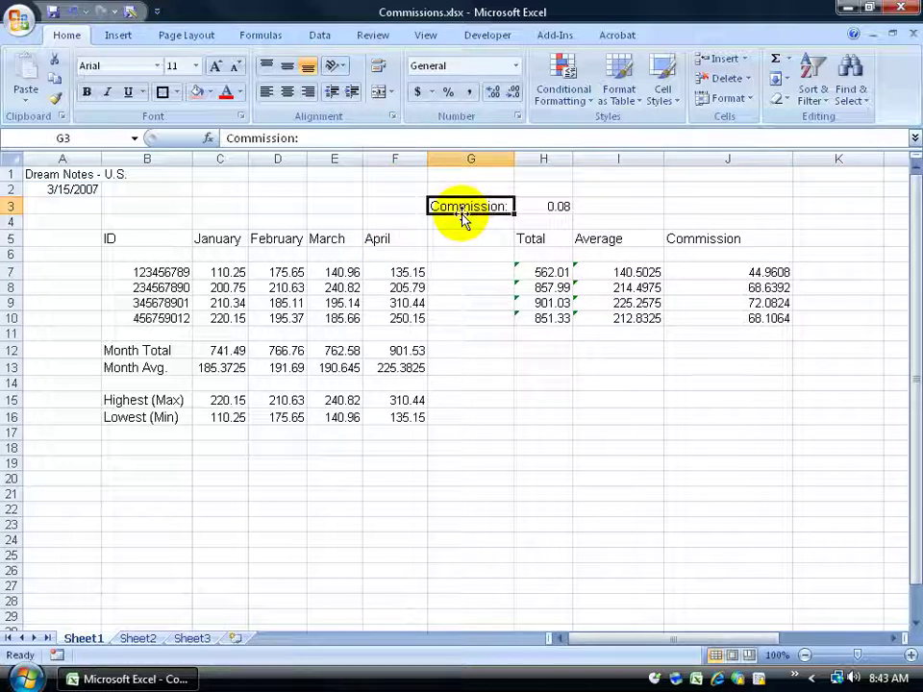
{"action": "left_click", "coordinate": [72, 10]}
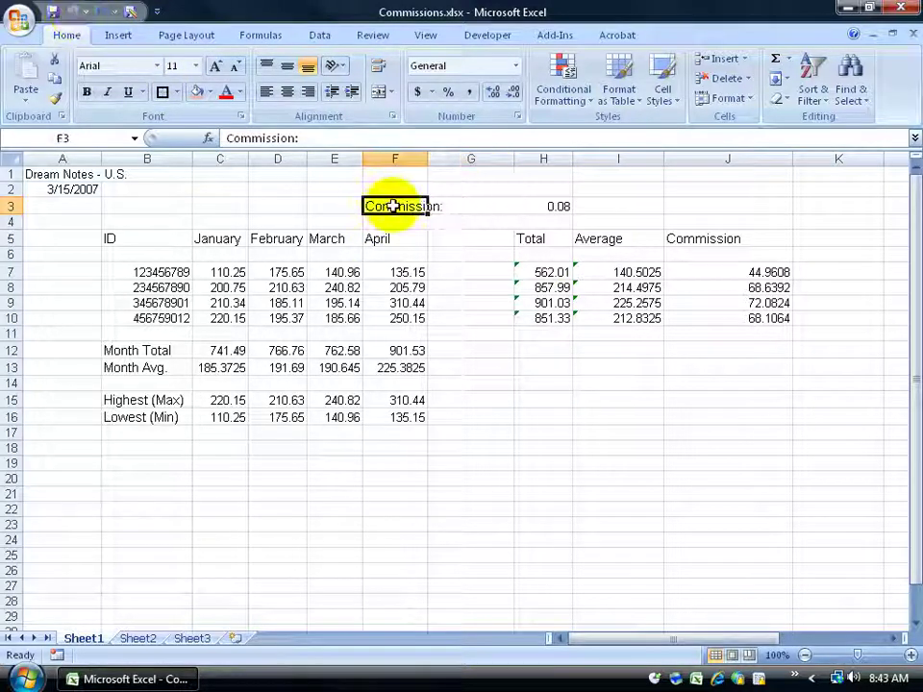
Merge cells F3:G3 without centering, center the Commission label separately, and undo both changes
{"action": "left_click_drag", "start_coordinate": [394, 206], "coordinate": [472, 209]}
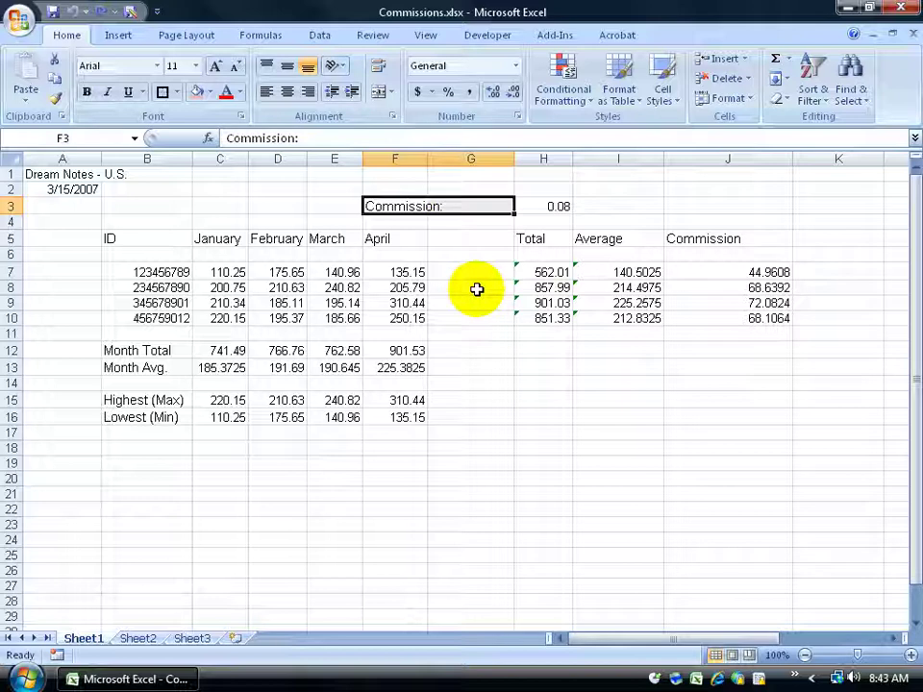
{"action": "left_click", "coordinate": [391, 94]}
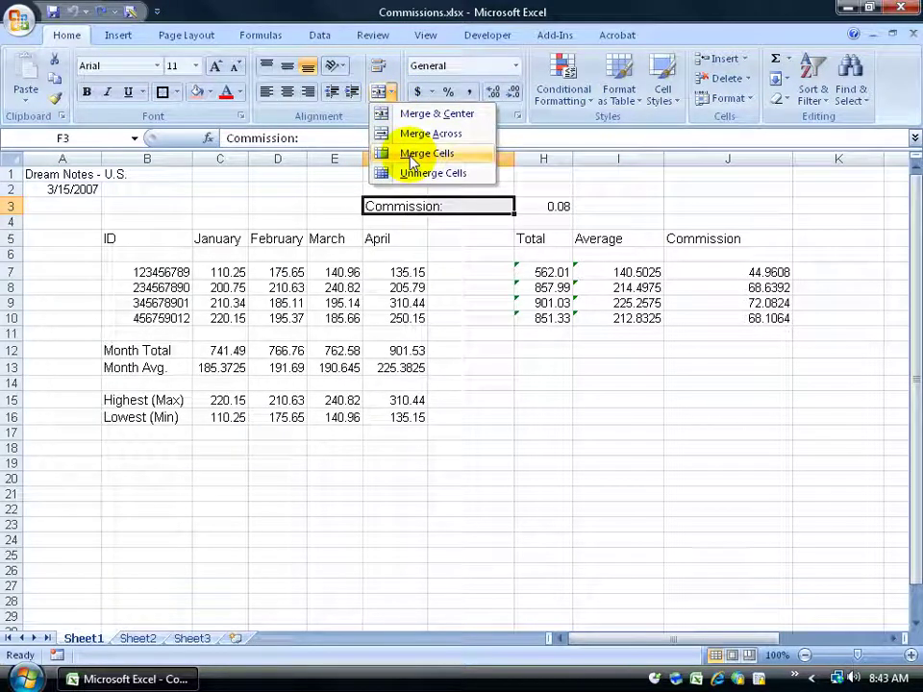
{"action": "left_click", "coordinate": [423, 154]}
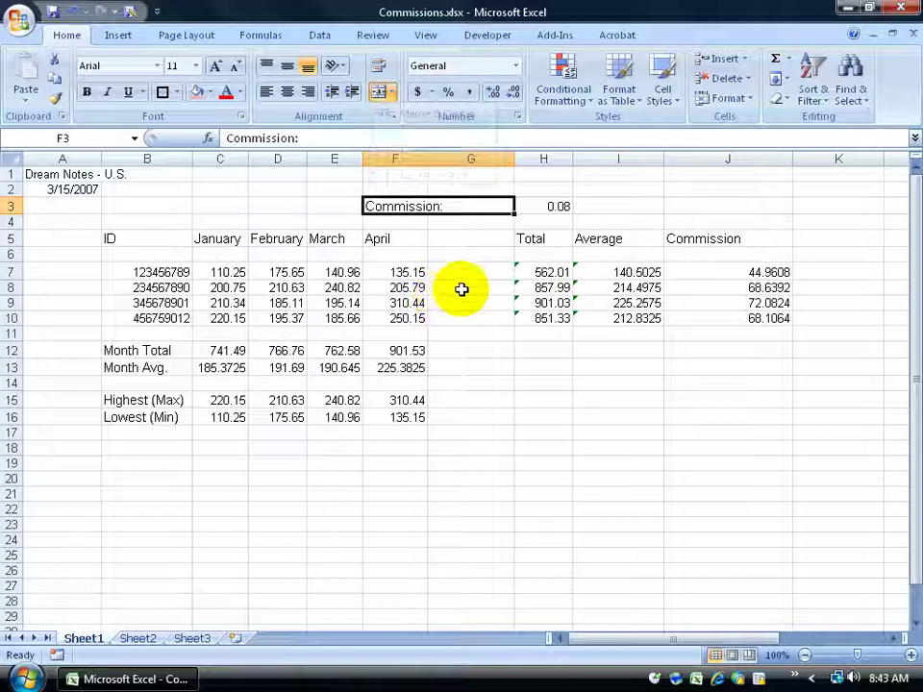
{"action": "left_click", "coordinate": [288, 93]}
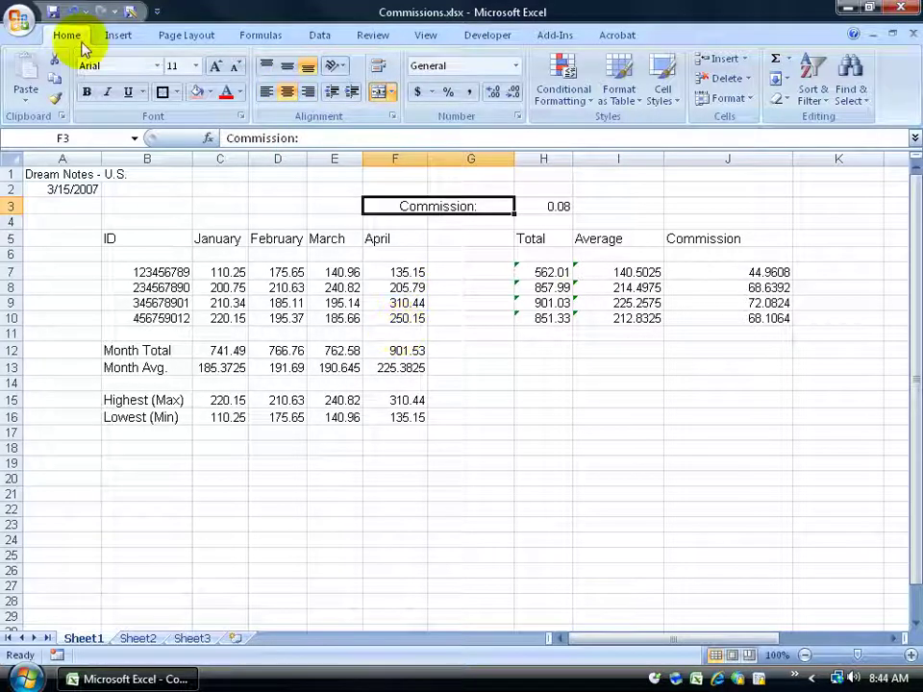
{"action": "left_click", "coordinate": [73, 10]}
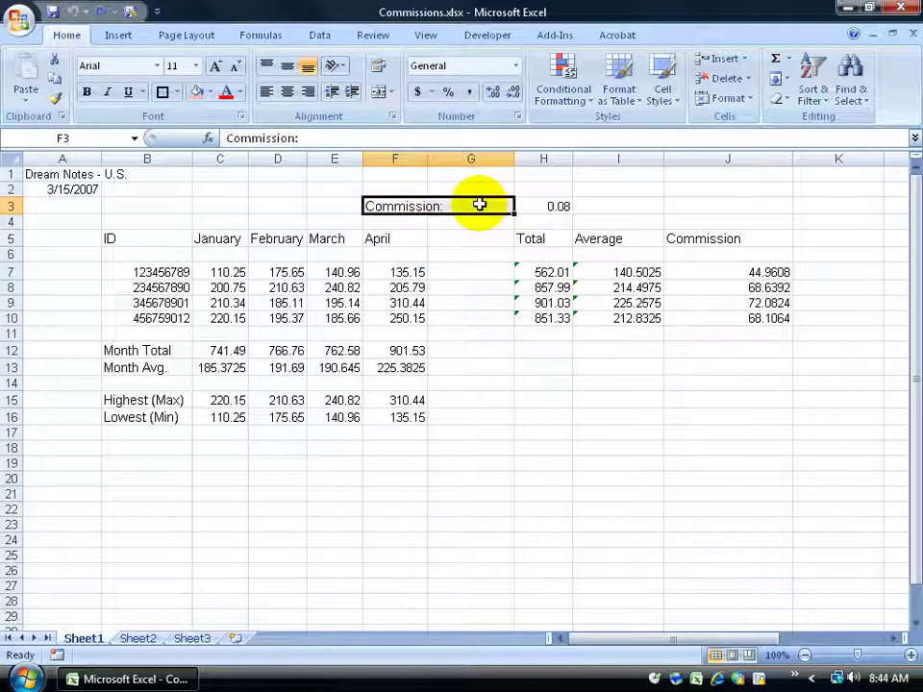
Apply Merge & Center to the selected cells F3:G3 holding the Commission label
{"action": "left_click", "coordinate": [392, 94]}
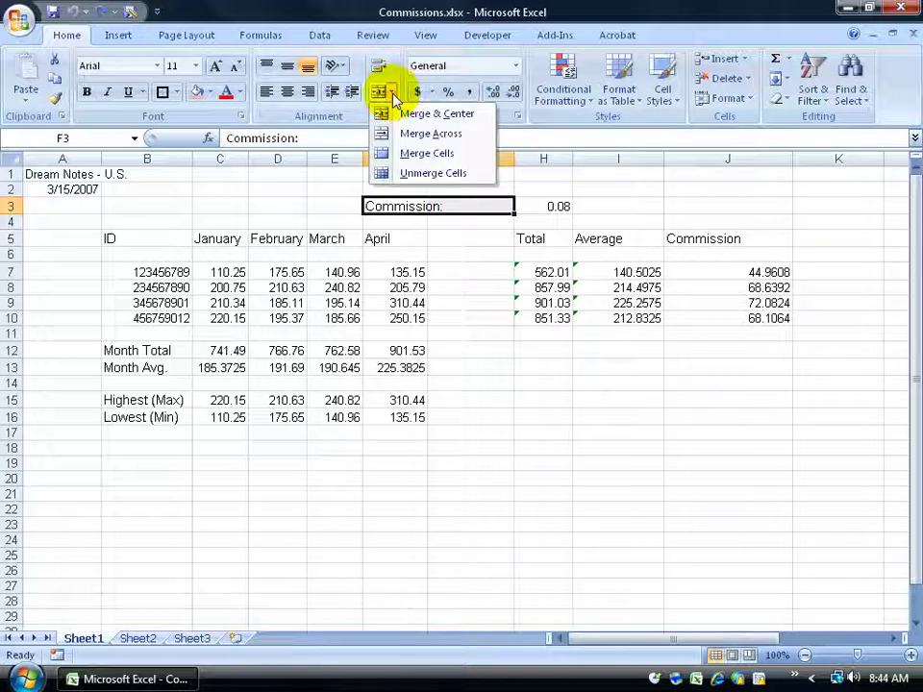
{"action": "left_click", "coordinate": [378, 94]}
{"action": "left_click", "coordinate": [378, 95]}
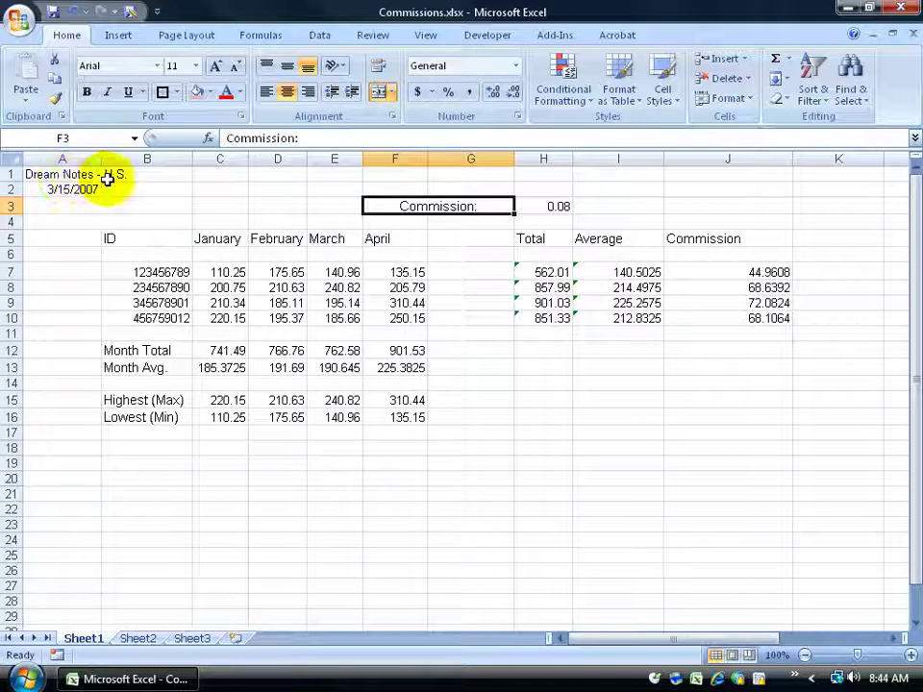
Make the title "Dream Notes - U.S." in cell A1 bold and set its font size to 16
{"action": "left_click", "coordinate": [40, 176]}
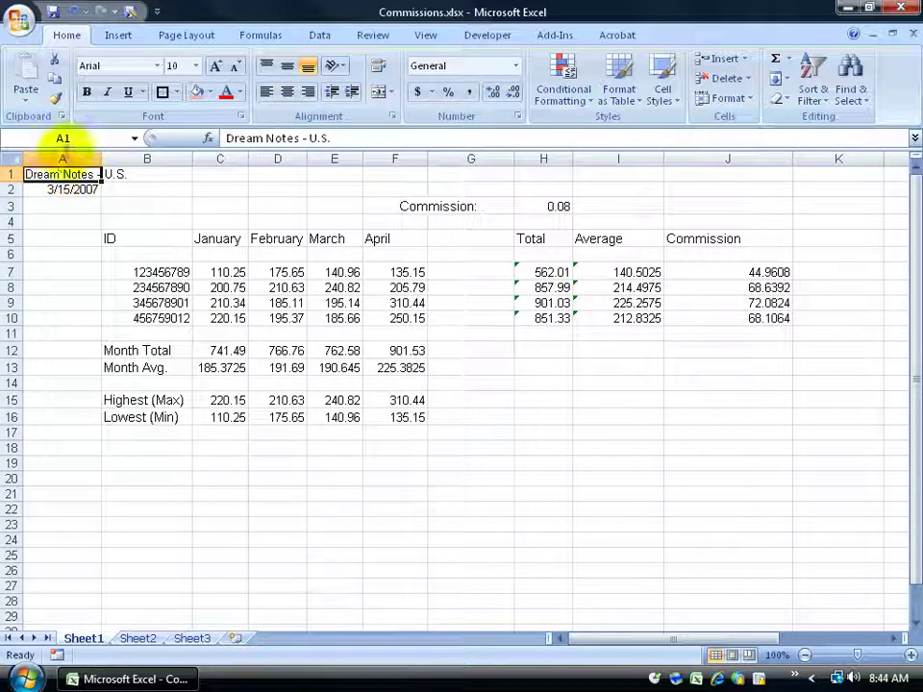
{"action": "left_click", "coordinate": [86, 92]}
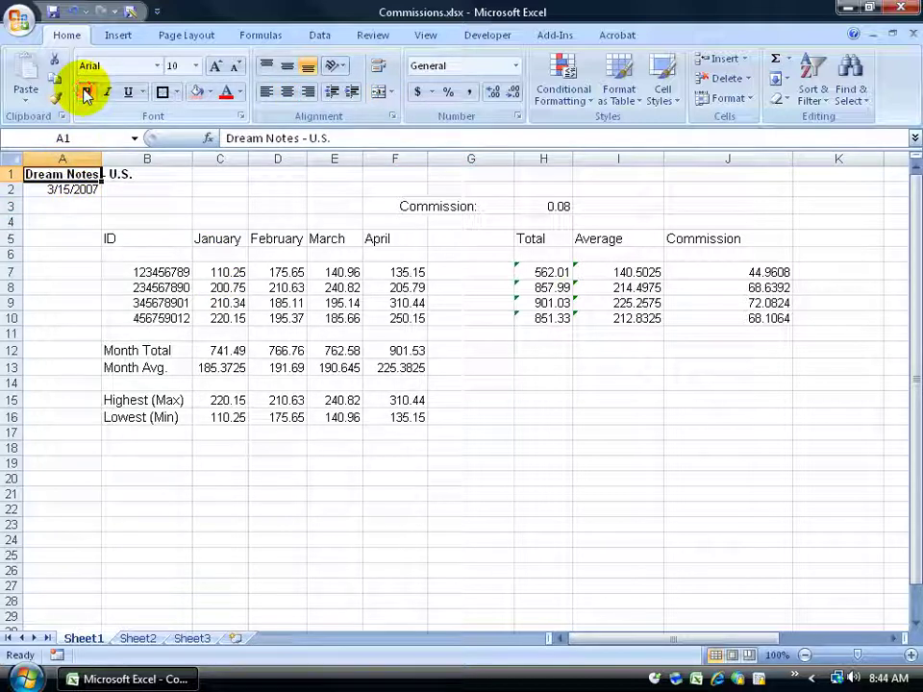
{"action": "left_click", "coordinate": [183, 56]}
{"action": "type", "text": "16"}
{"action": "key", "text": "Return"}
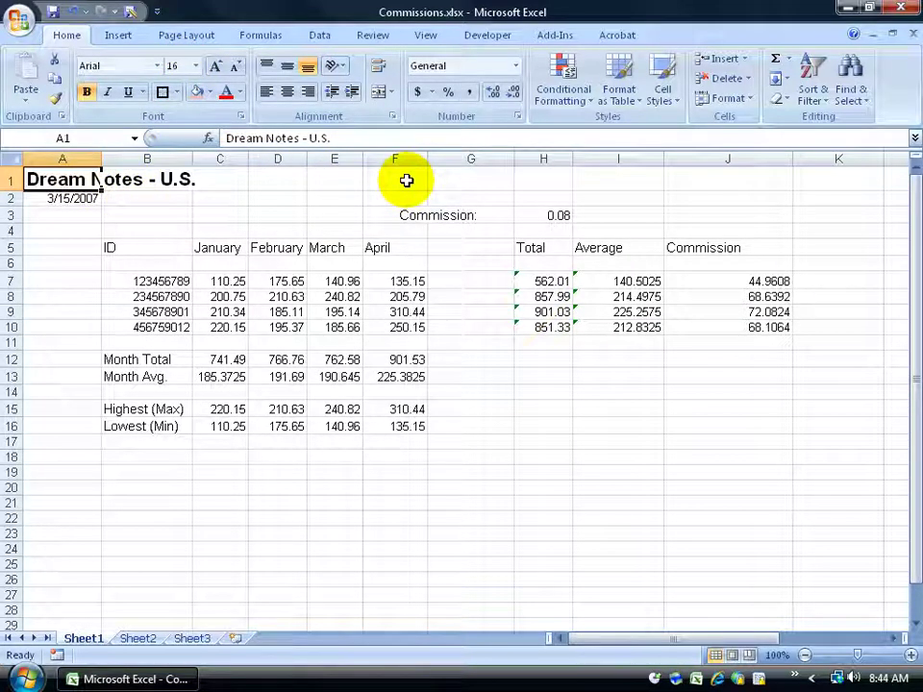
Apply Merge & Center to the title across A1:J1, and undo it with the range selected again
{"action": "left_click_drag", "start_coordinate": [45, 179], "coordinate": [728, 182]}
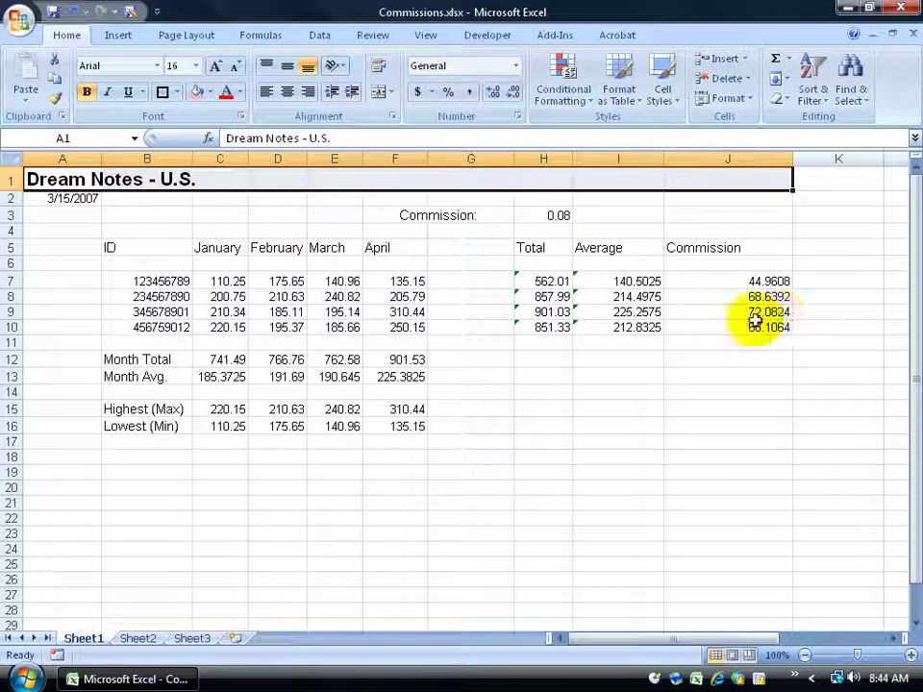
{"action": "left_click", "coordinate": [378, 91]}
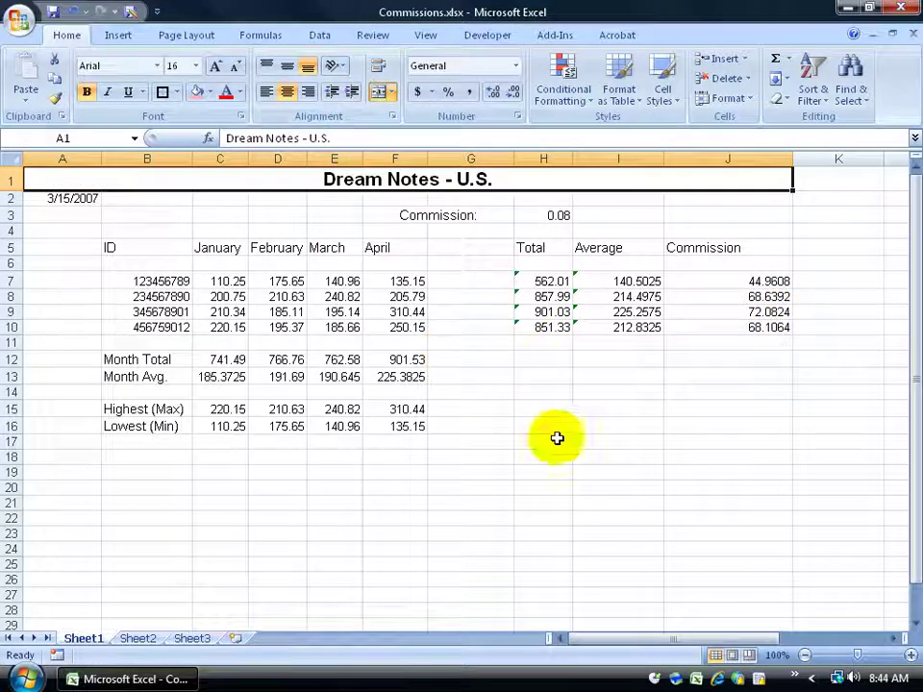
{"action": "left_click", "coordinate": [557, 439]}
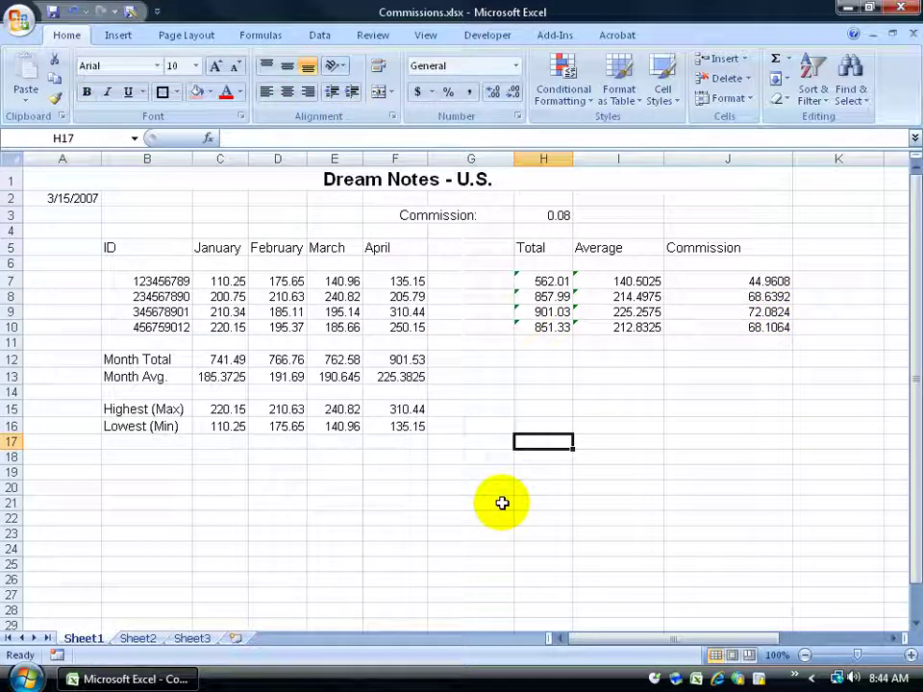
{"action": "left_click", "coordinate": [72, 12]}
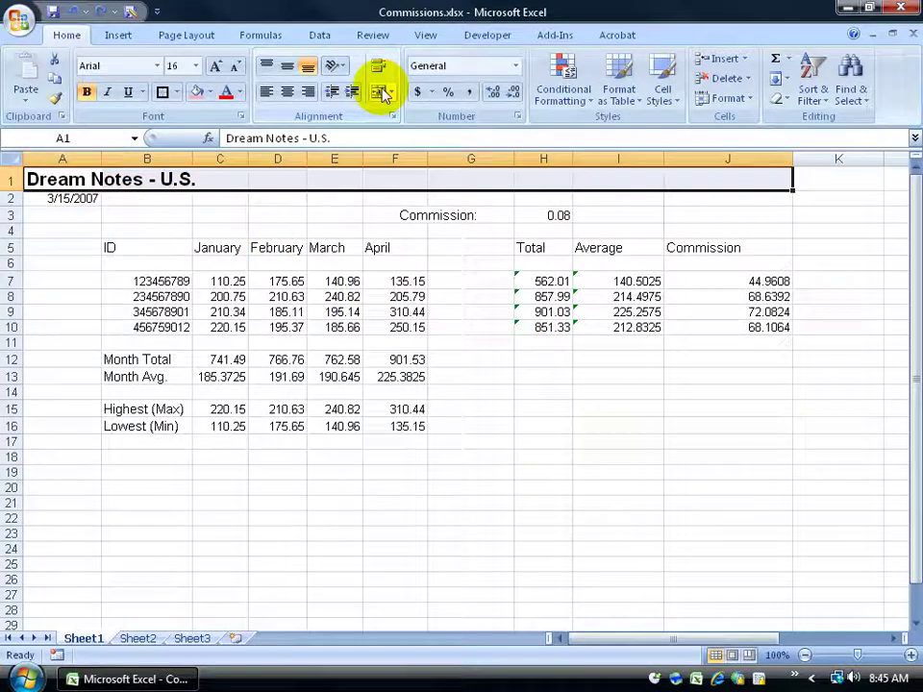
Merge cells A1:J1 through the Format Cells alignment settings and center the title horizontally
{"action": "right_click", "coordinate": [329, 181]}
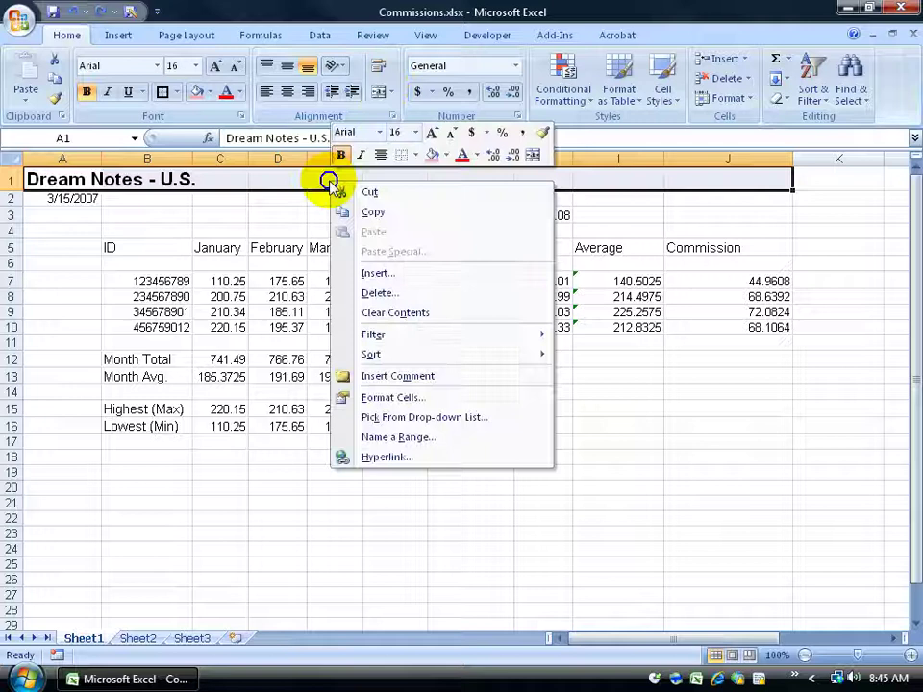
{"action": "left_click", "coordinate": [406, 398]}
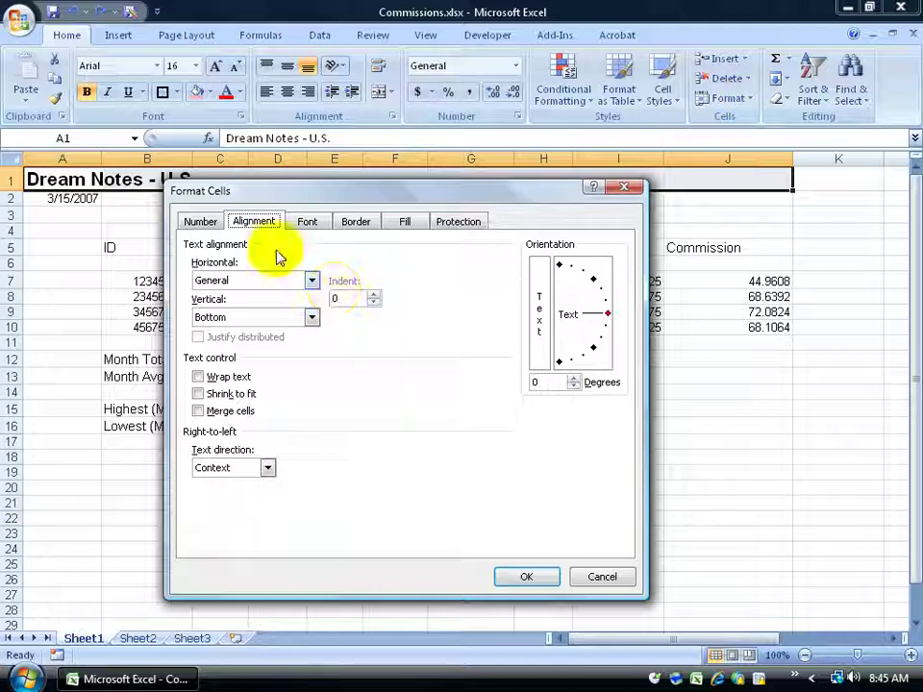
{"action": "left_click", "coordinate": [200, 412]}
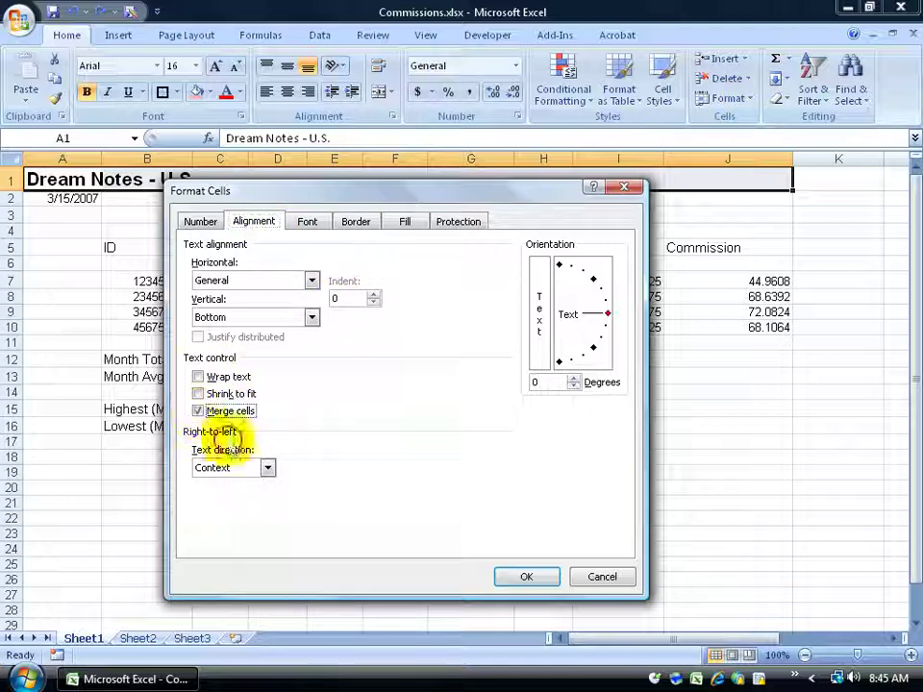
{"action": "left_click", "coordinate": [526, 577]}
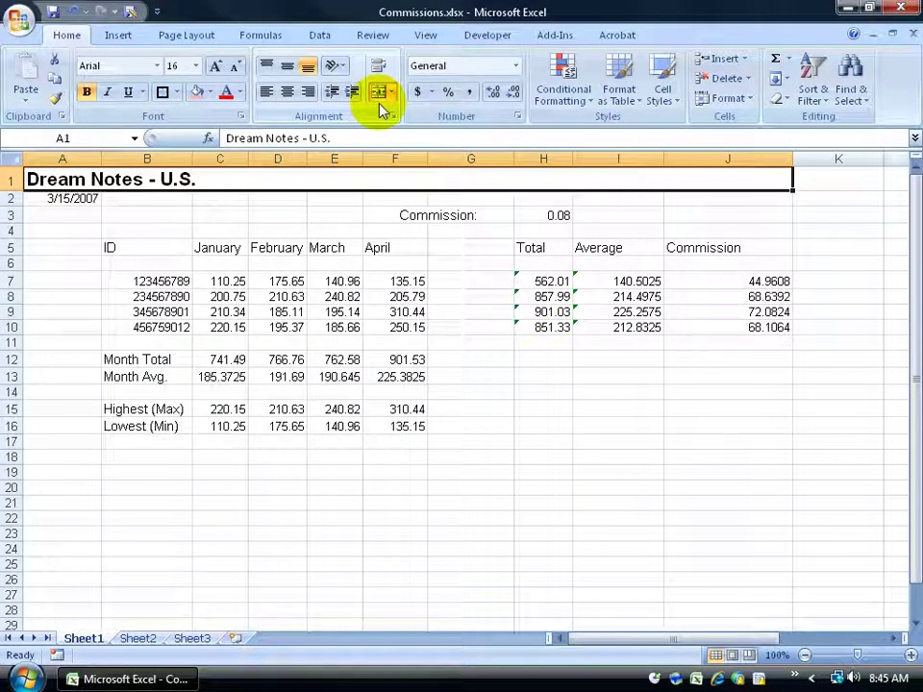
{"action": "left_click", "coordinate": [287, 92]}
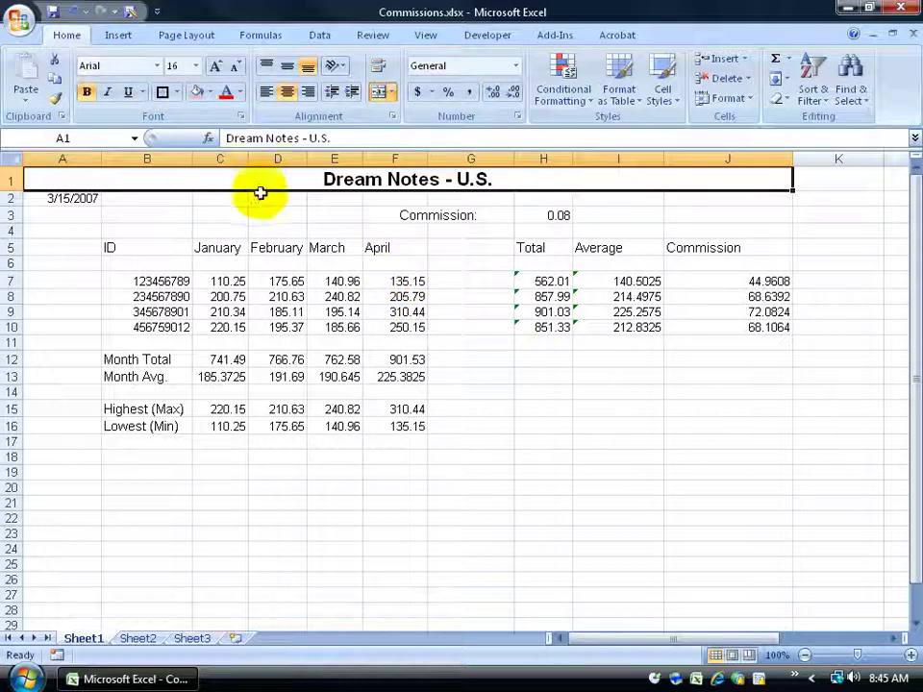
Unmerge the Commission label cells F3:G3 with Unmerge Cells, and undo the change
{"action": "left_click", "coordinate": [377, 215]}
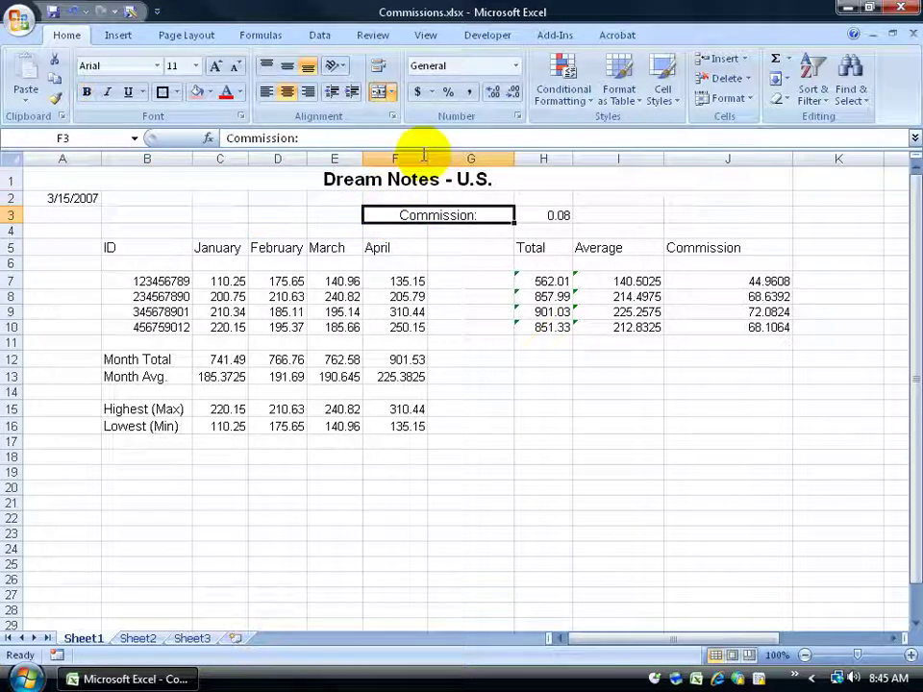
{"action": "left_click", "coordinate": [390, 91]}
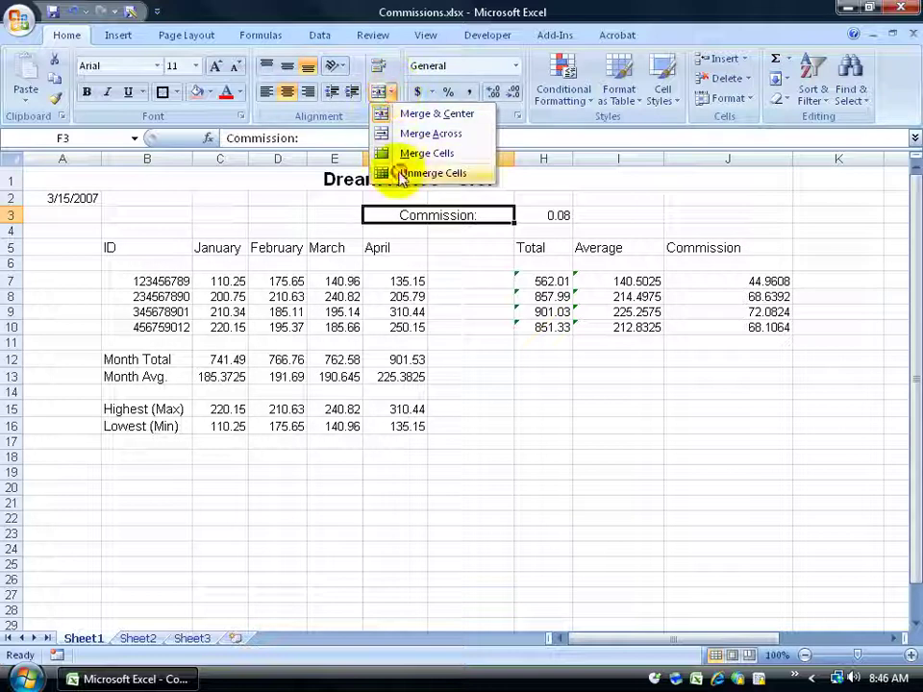
{"action": "left_click", "coordinate": [398, 174]}
{"action": "left_click", "coordinate": [77, 13]}
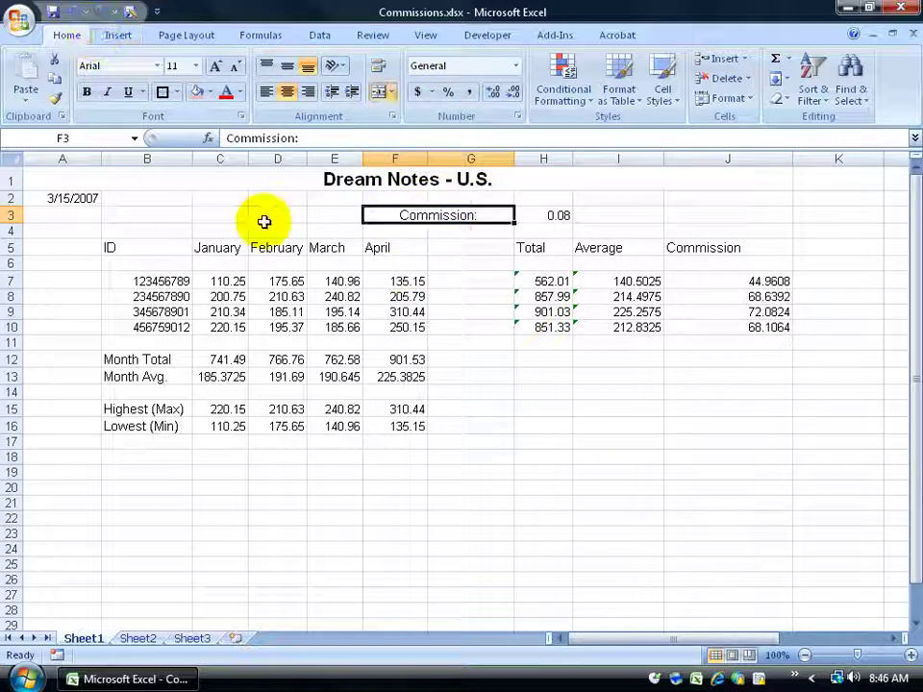
Turn off Merge & Center on the Commission label in F3:G3 and on the title in A1:J1
{"action": "left_click", "coordinate": [461, 266]}
{"action": "left_click", "coordinate": [438, 216]}
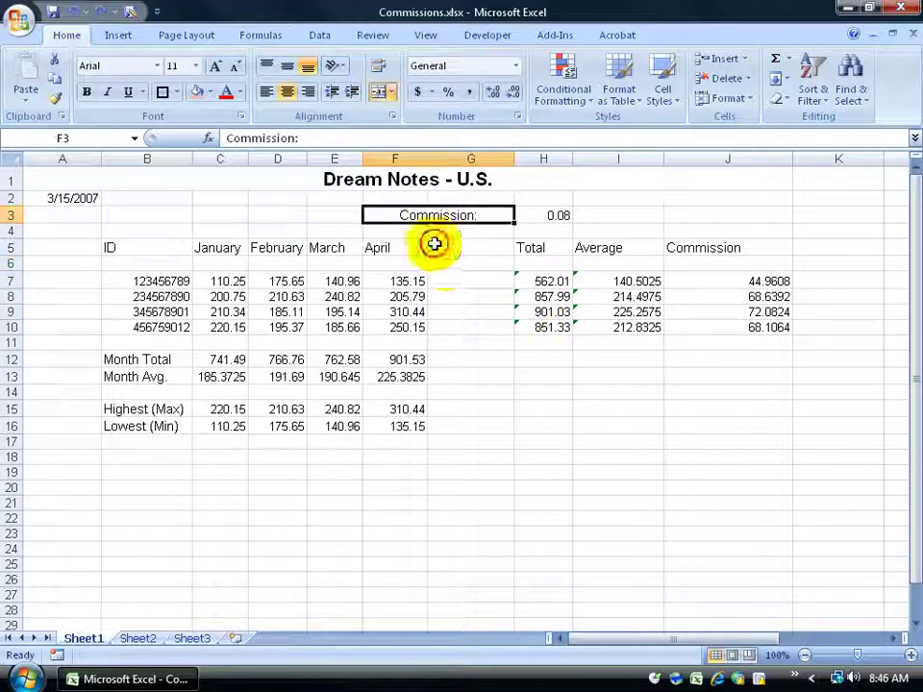
{"action": "left_click", "coordinate": [380, 94]}
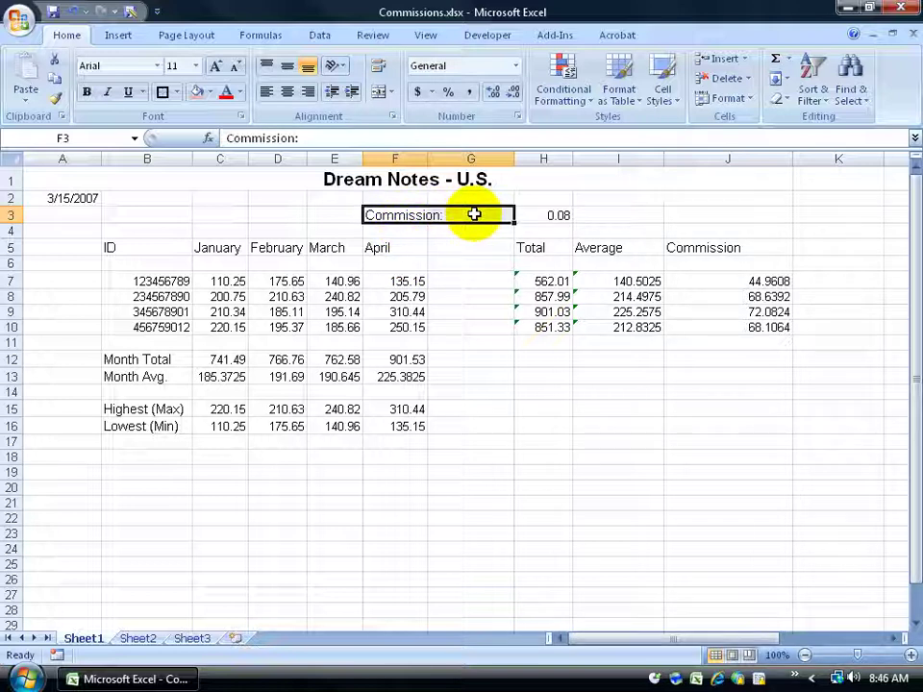
{"action": "left_click", "coordinate": [453, 281]}
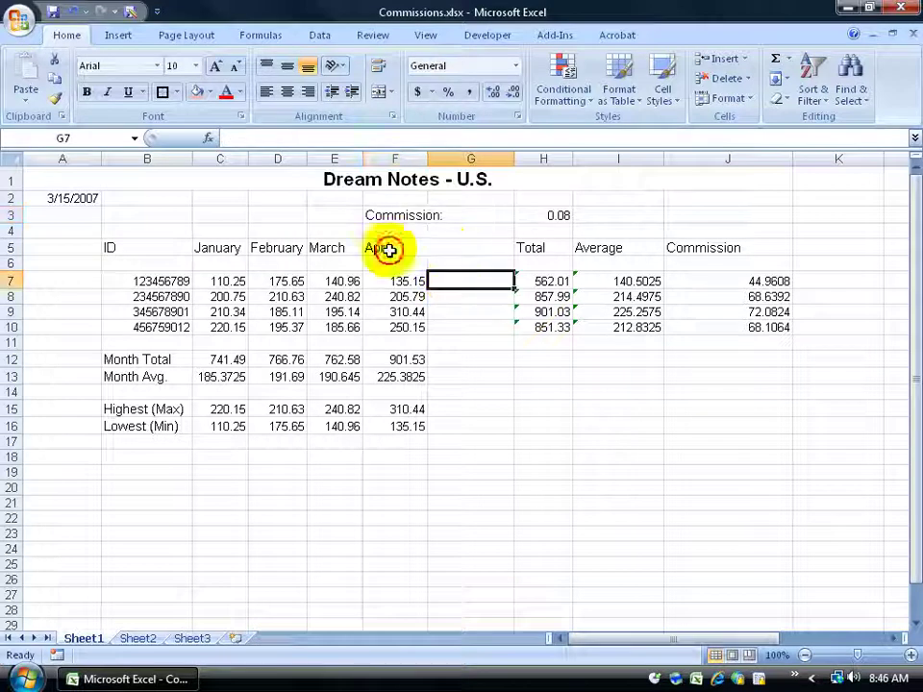
{"action": "left_click", "coordinate": [89, 182]}
{"action": "left_click", "coordinate": [379, 92]}
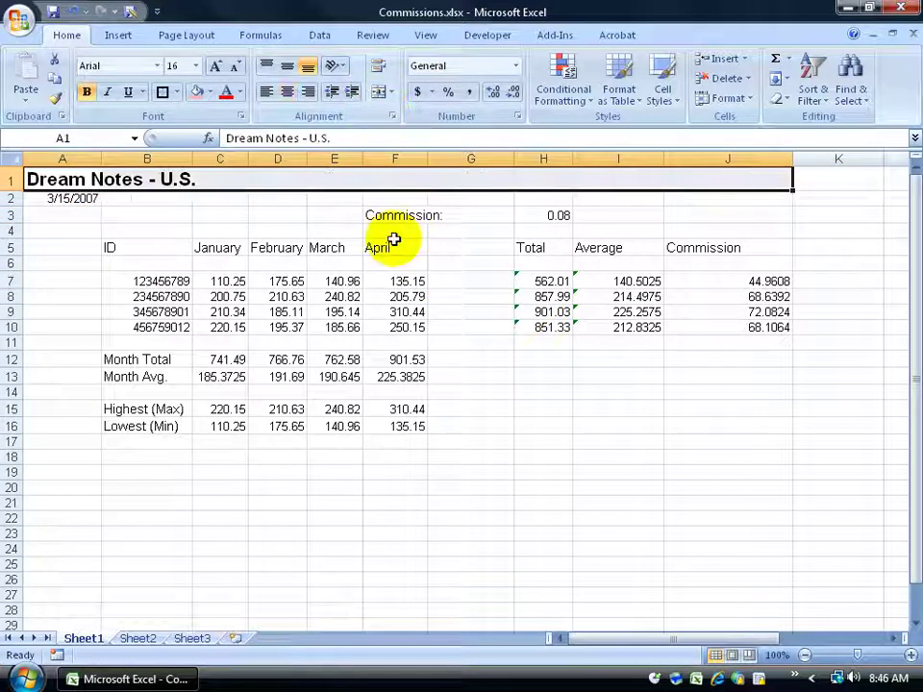